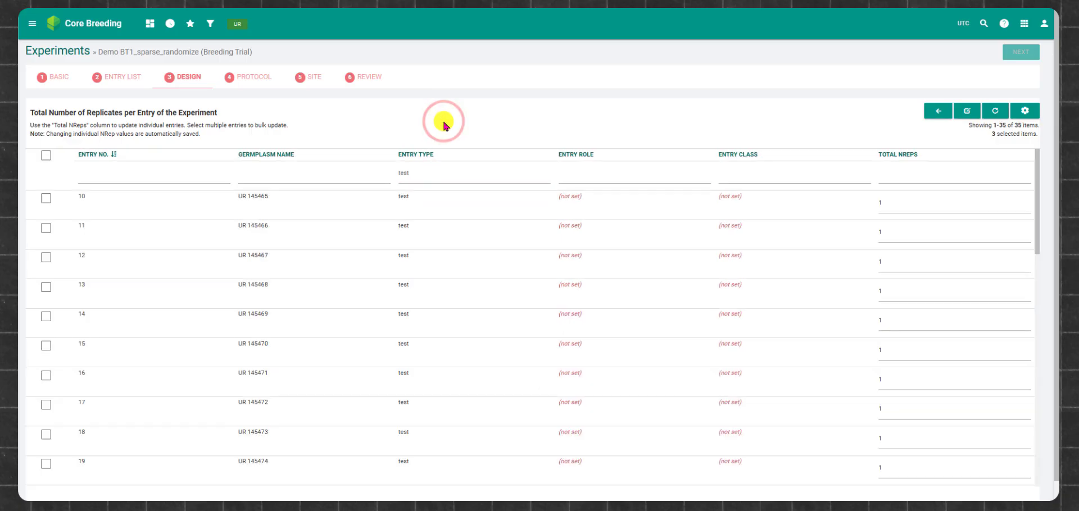
Step: Select test entries 10 to 16 and bulk update the Total NReps of the selected entries to 13
left_click(46, 198)
left_click(46, 227)
left_click(46, 256)
left_click(46, 286)
left_click(46, 316)
left_click(47, 346)
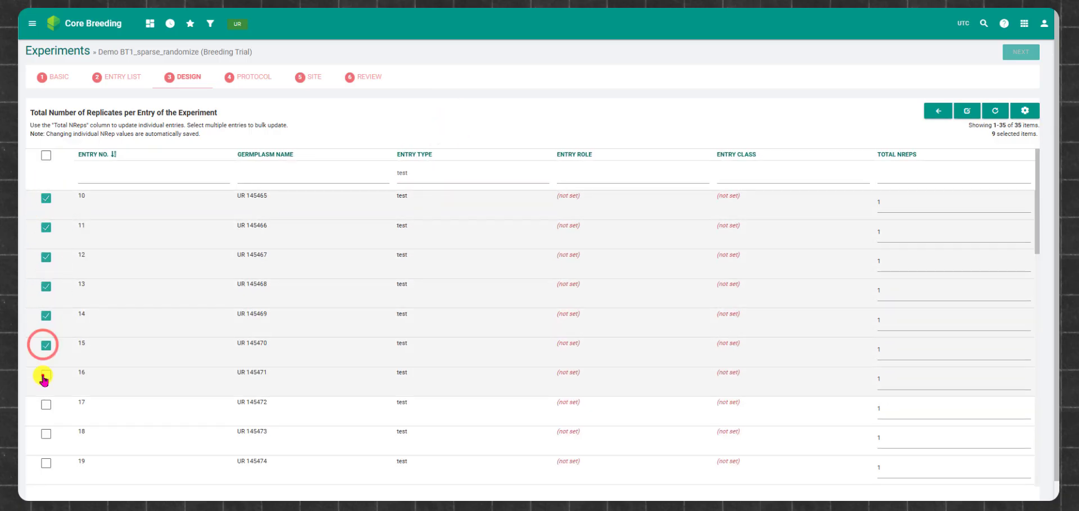
left_click(46, 375)
left_click(968, 110)
left_click(398, 83)
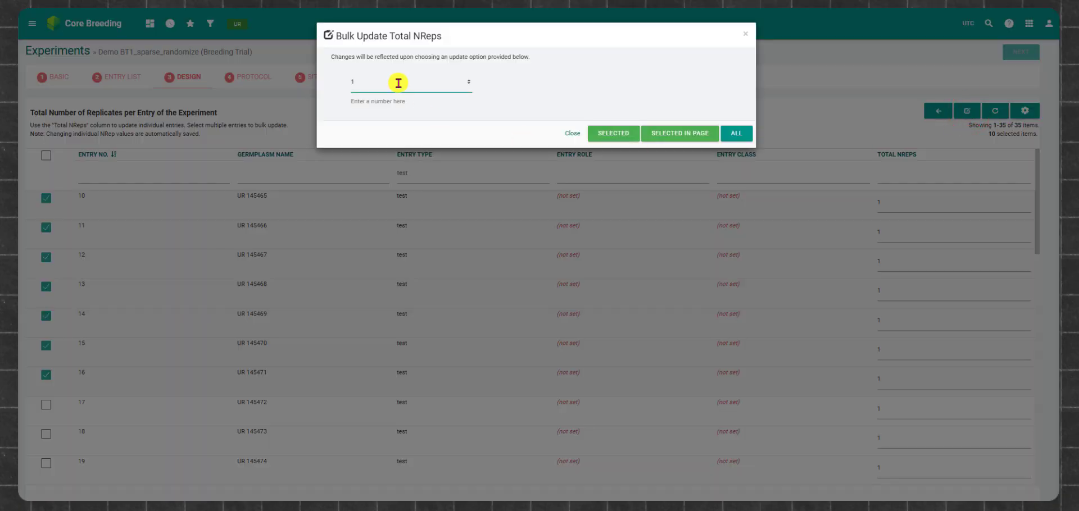
left_click(613, 133)
Step: Clear the entry selection and bulk update the Total NReps of test entries 17 to 19 to 10
left_click(44, 157)
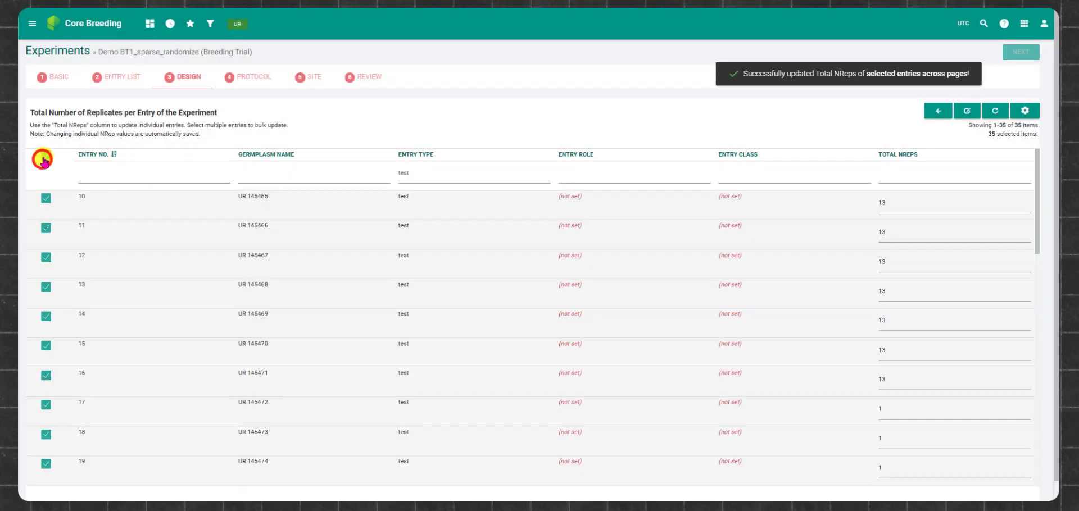
left_click(44, 157)
left_click(46, 405)
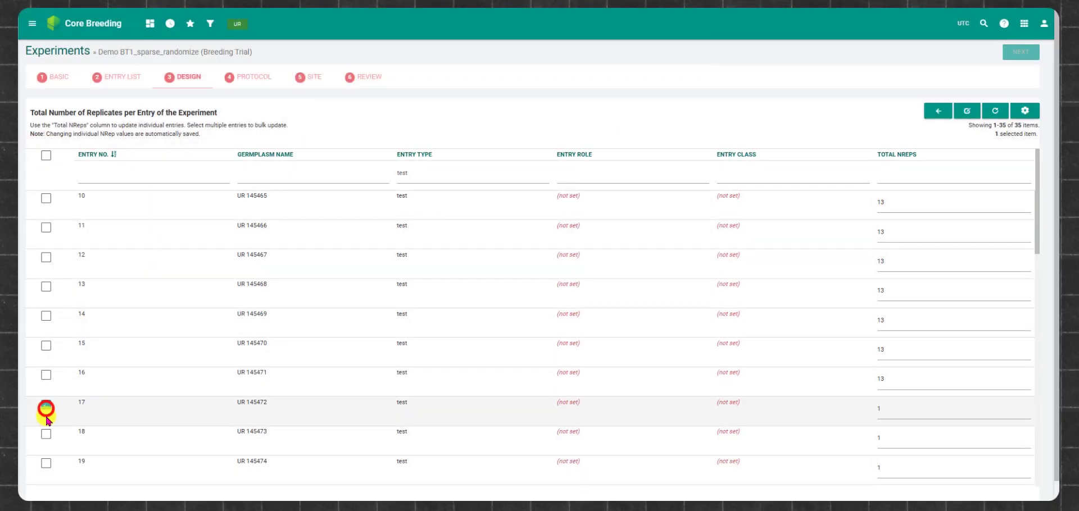
left_click(46, 434)
left_click(47, 464)
left_click(966, 110)
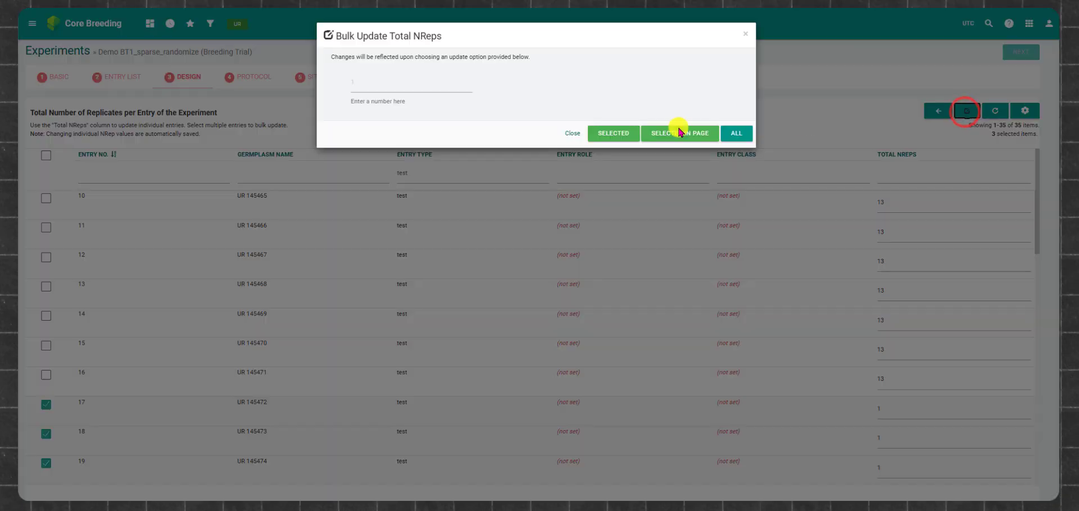
left_click(394, 84)
type("0")
left_click(597, 133)
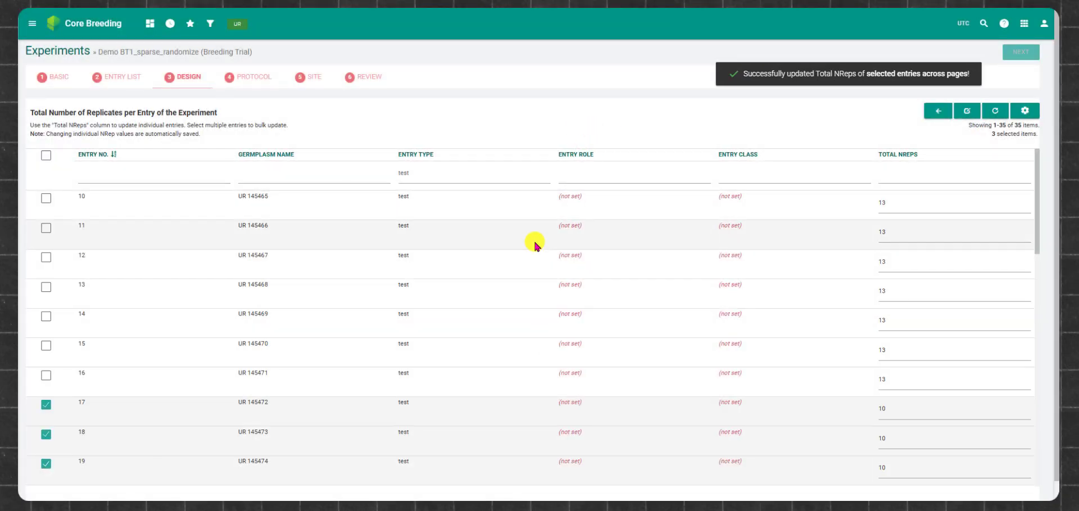
Step: Deselect test entries 17, 18 and 19
scroll(534, 241, "down", 5)
scroll(538, 245, "up", 5)
left_click(46, 404)
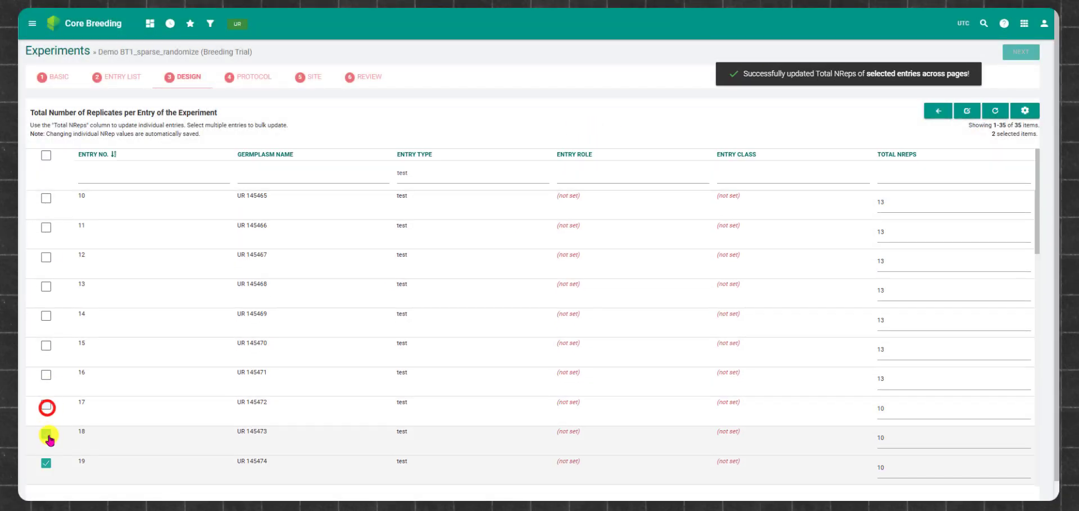
left_click(46, 434)
left_click(46, 465)
Step: Select test entries 20 to 34 and bulk update the Total NReps of the selected entries to 8
scroll(92, 419, "down", 5)
left_click(46, 240)
left_click(46, 269)
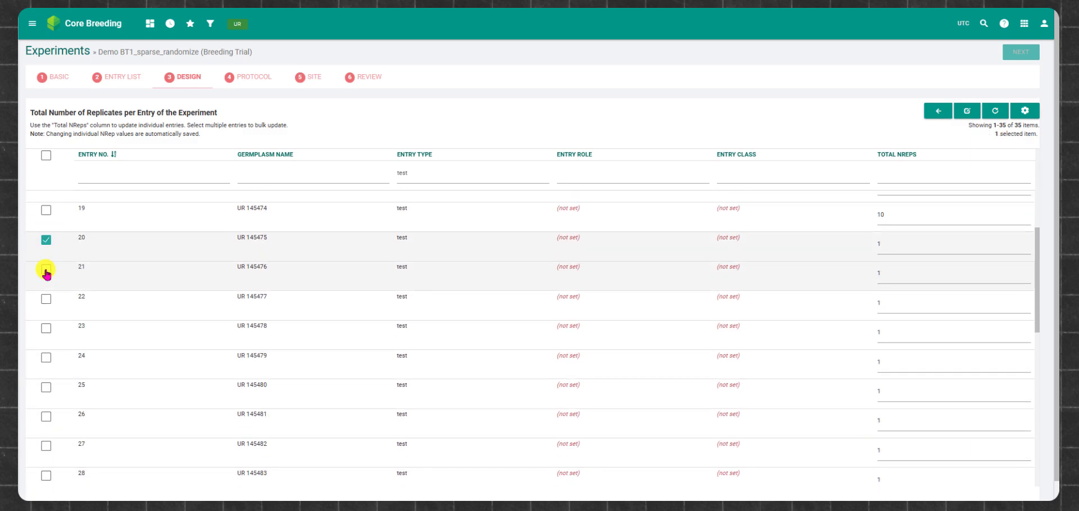
left_click(46, 299)
left_click(46, 328)
left_click(46, 358)
left_click(46, 387)
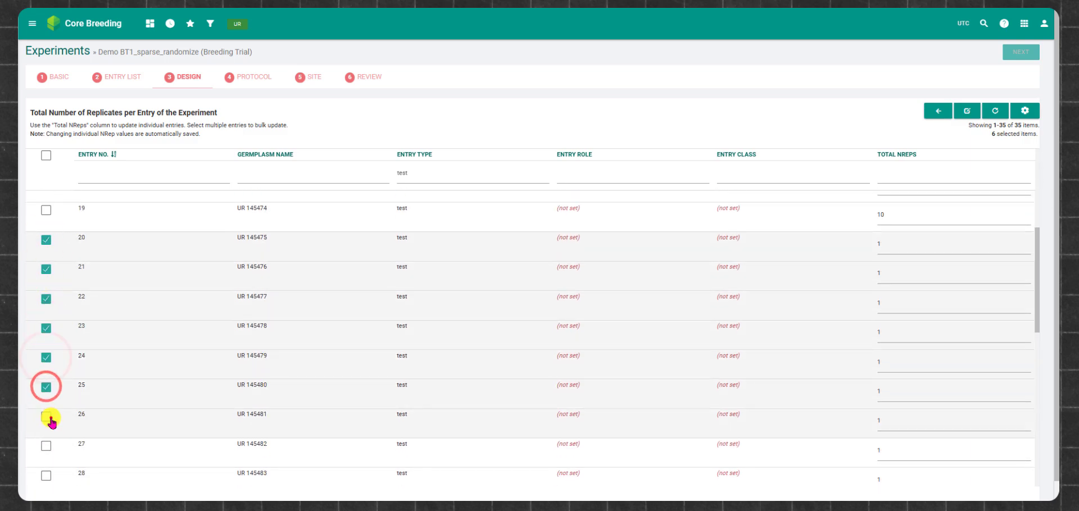
left_click(46, 416)
left_click(46, 446)
left_click(46, 476)
scroll(92, 400, "down", 5)
left_click(46, 252)
left_click(46, 281)
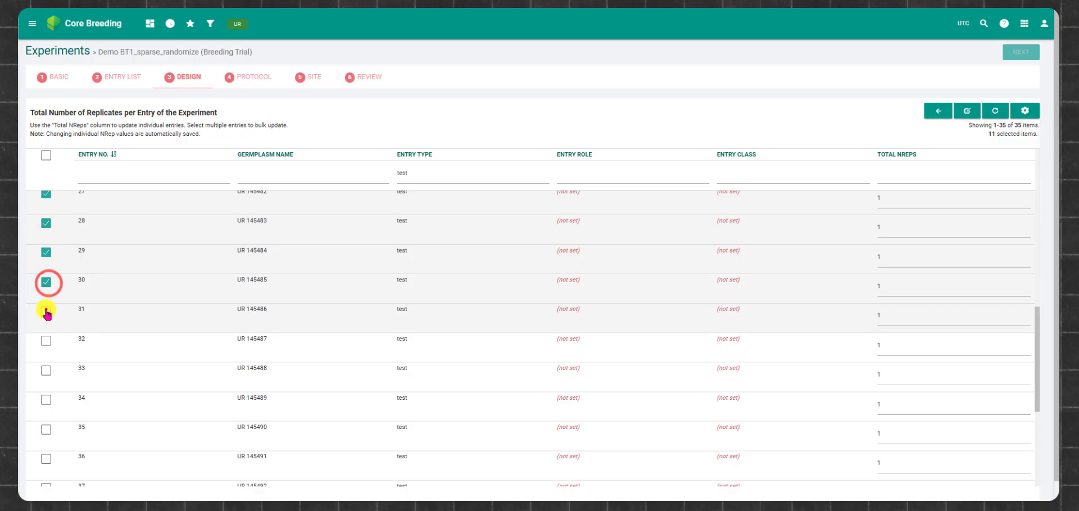
left_click(46, 311)
left_click(46, 341)
left_click(46, 371)
left_click(46, 400)
left_click(967, 111)
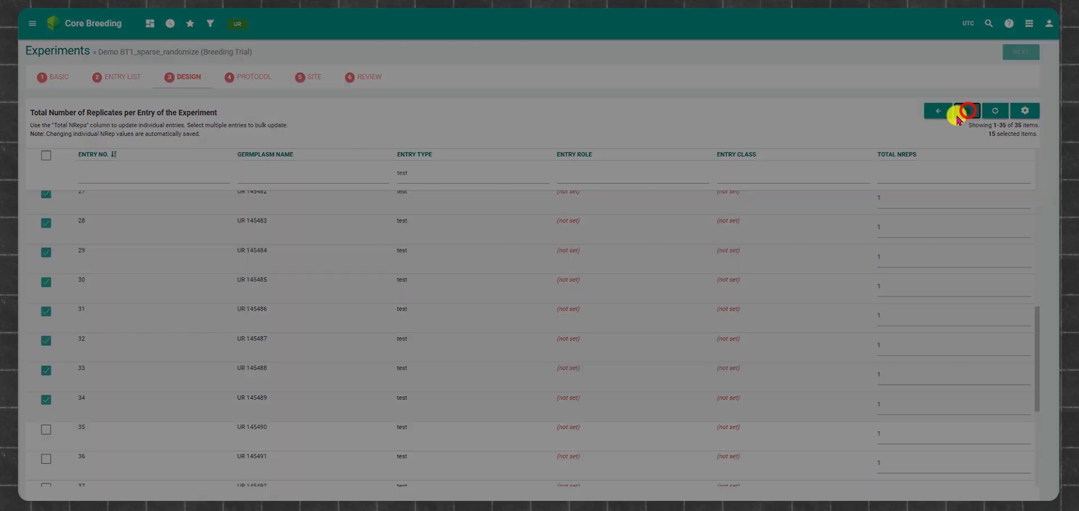
left_click(373, 78)
left_click(612, 134)
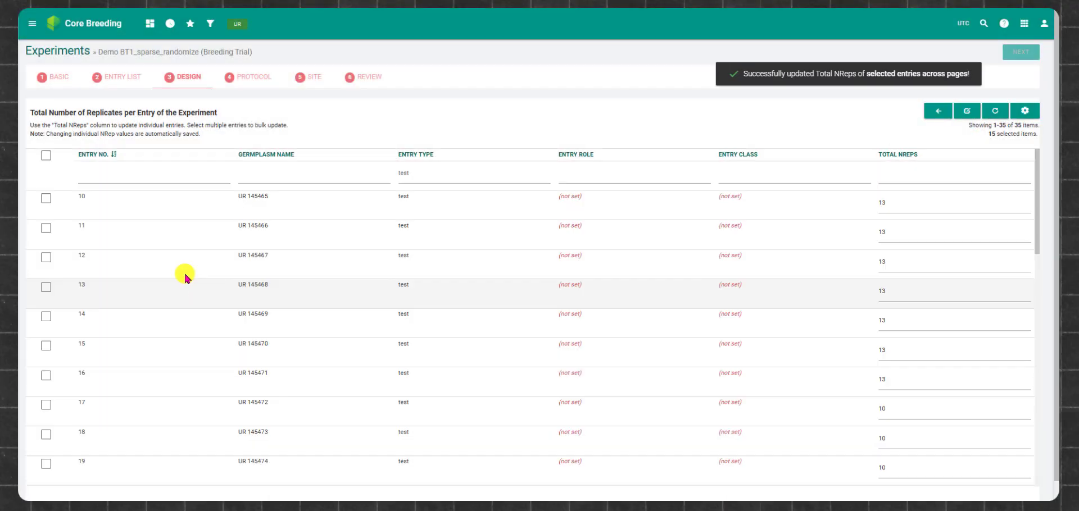
Step: Clear the entry selection and bulk update the Total NReps of test entries 35 to 44 to 6
left_click(48, 161)
left_click(48, 160)
scroll(200, 320, "down", 12)
scroll(200, 321, "up", 12)
scroll(167, 292, "down", 10)
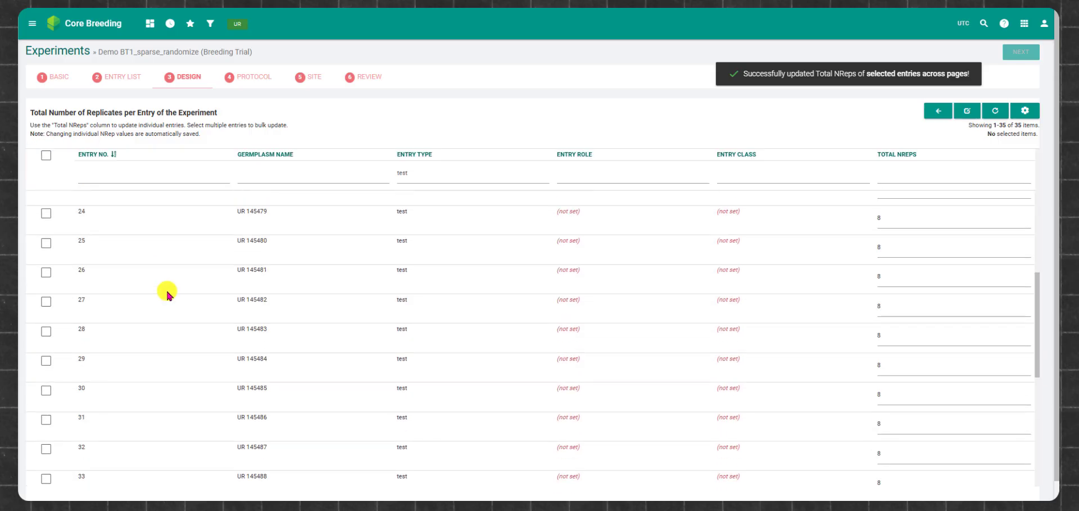
scroll(151, 314, "down", 3)
left_click(46, 285)
left_click(47, 314)
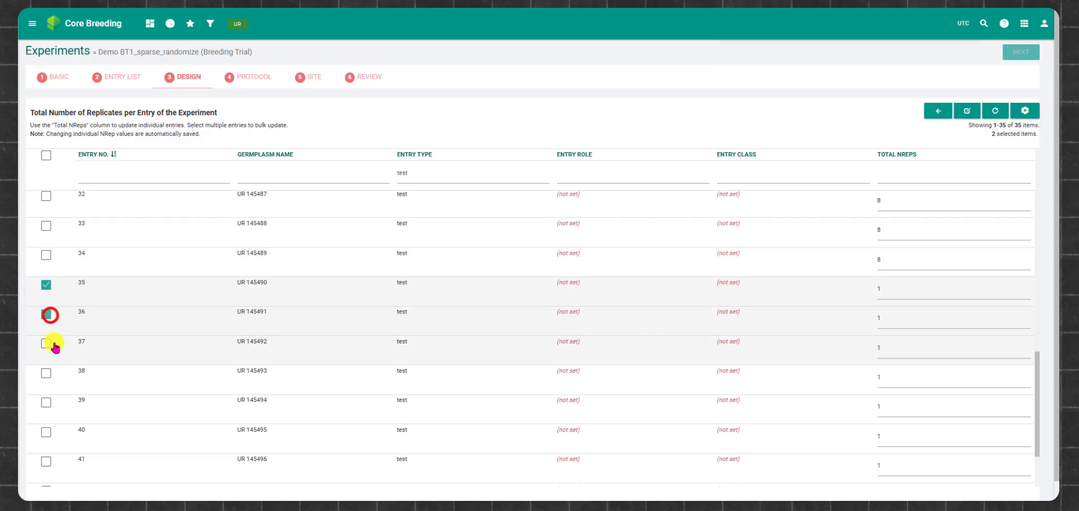
left_click(46, 344)
left_click(46, 373)
left_click(47, 403)
left_click(46, 432)
left_click(46, 462)
scroll(46, 450, "down", 3)
left_click(46, 396)
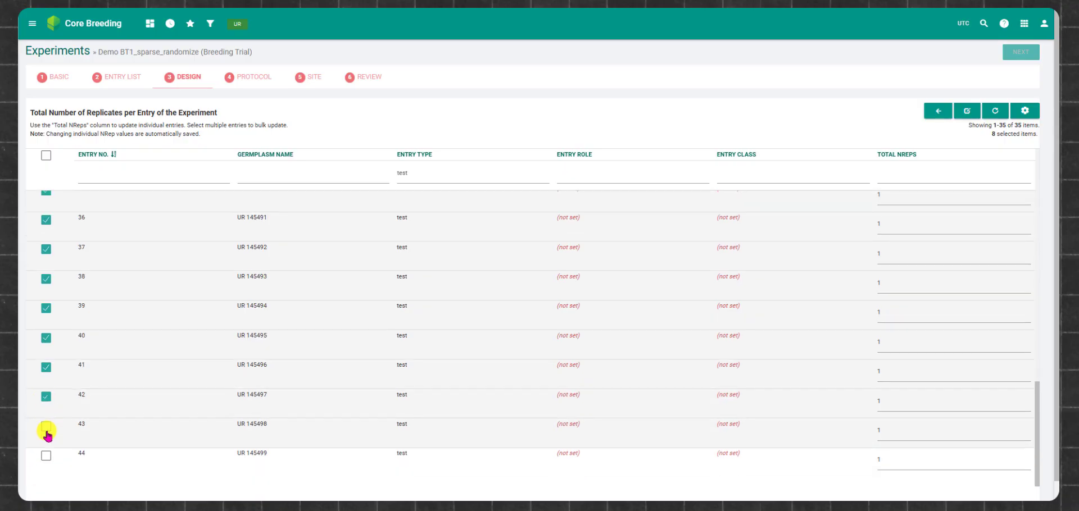
left_click(46, 427)
left_click(48, 457)
left_click(966, 110)
left_click(390, 84)
type("6")
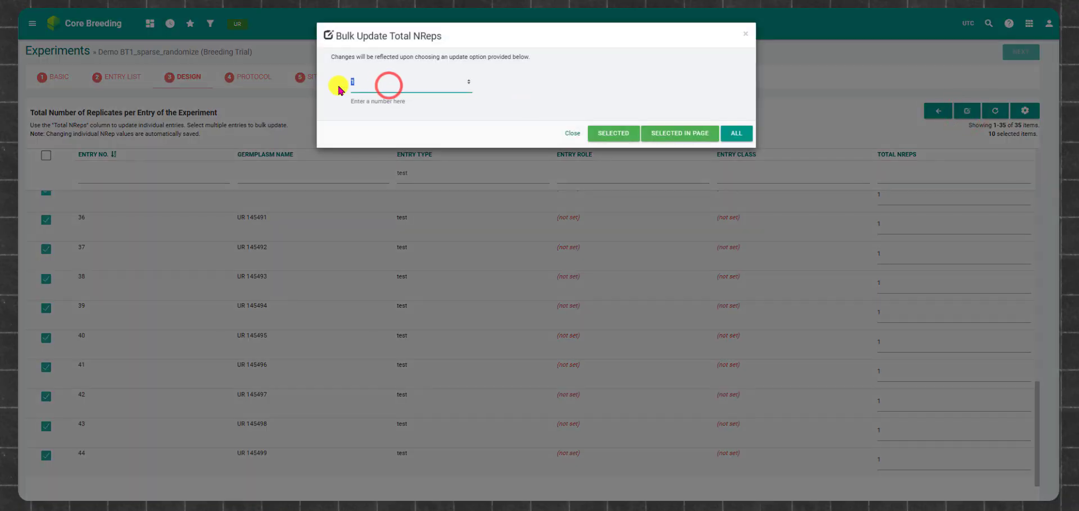
left_click(596, 135)
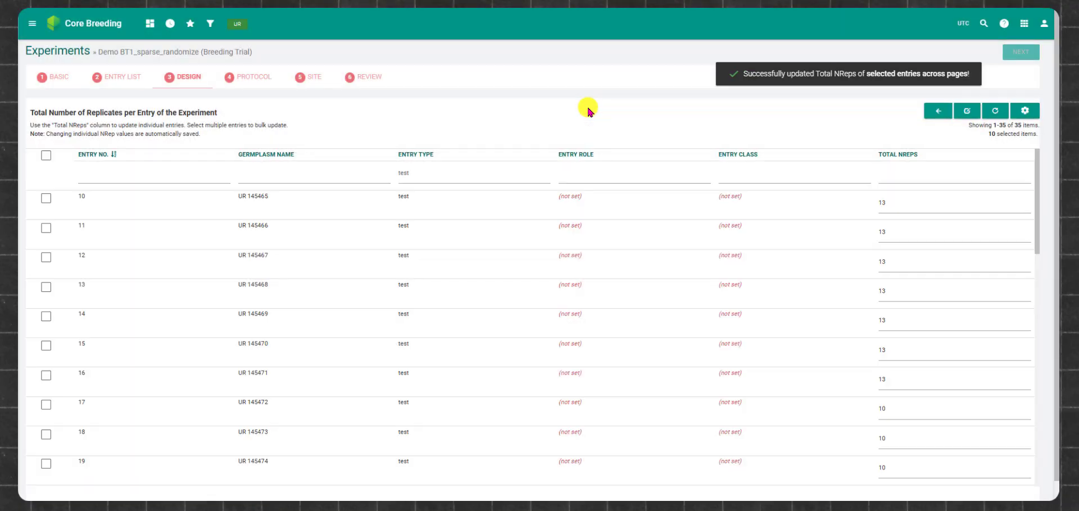
Step: Return to the experiment's design setup and choose Partially Replicated as the occurrence design
left_click(929, 110)
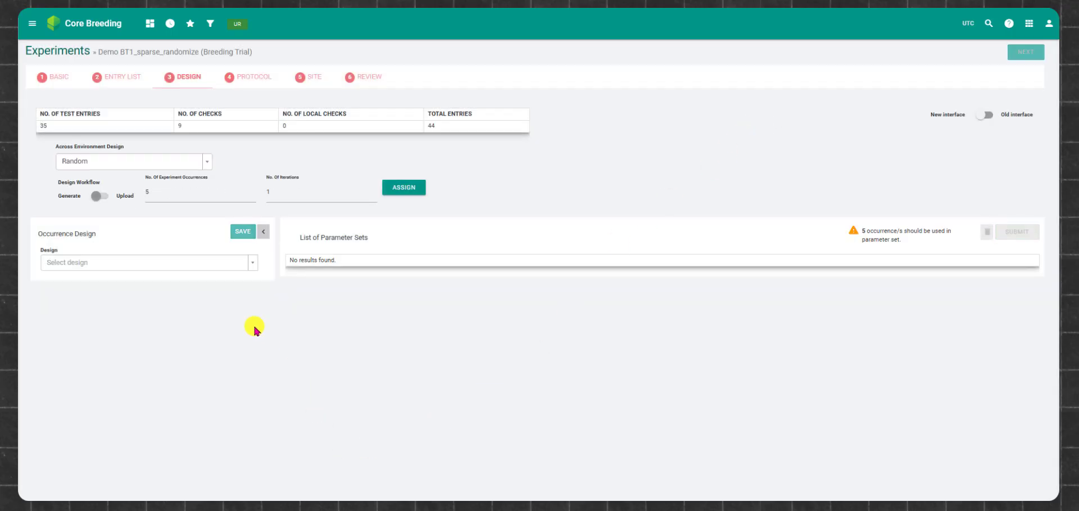
left_click(251, 263)
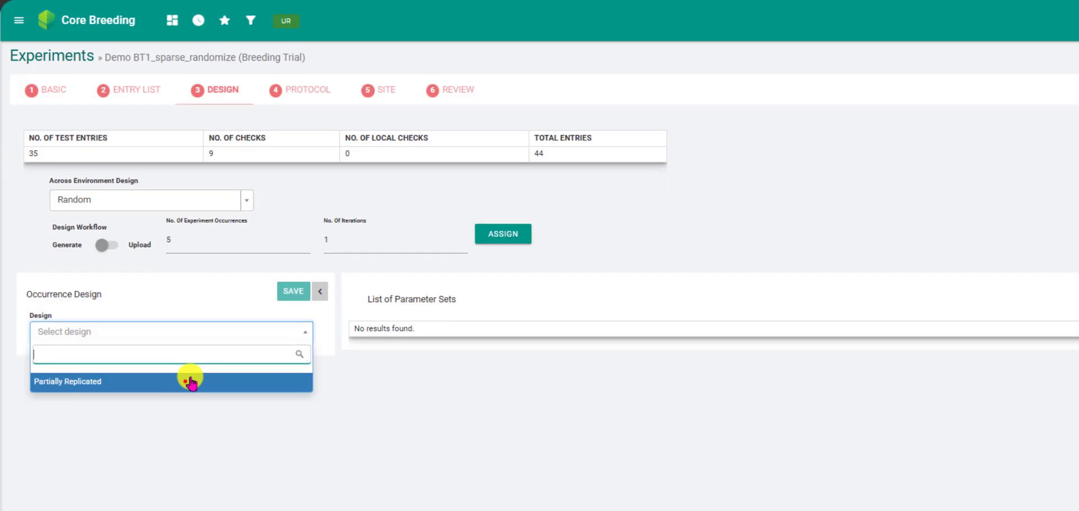
left_click(186, 386)
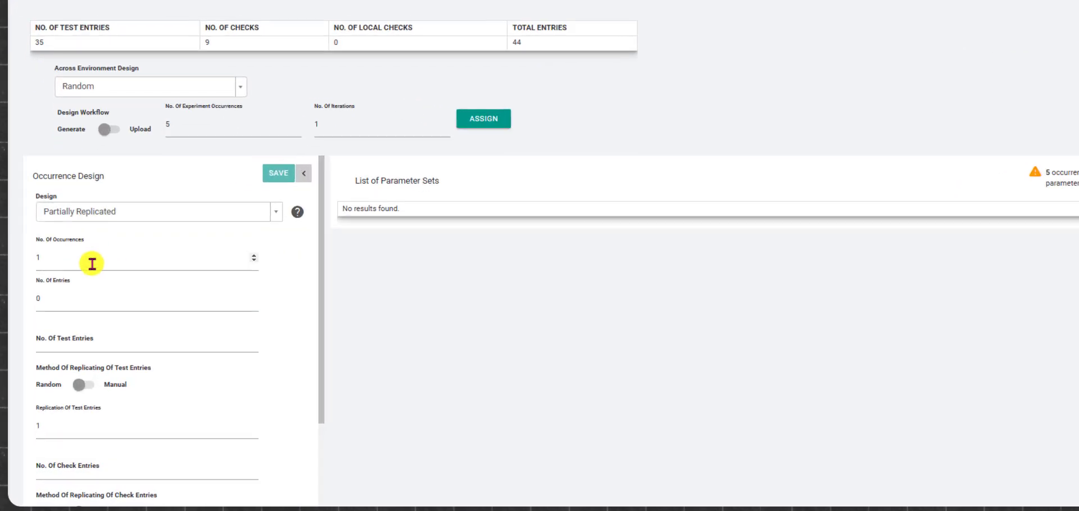
Step: Set the first parameter set to 2 occurrences, 25 test entries and a test entry replication of 1.4
left_click_drag(83, 259, 9, 258)
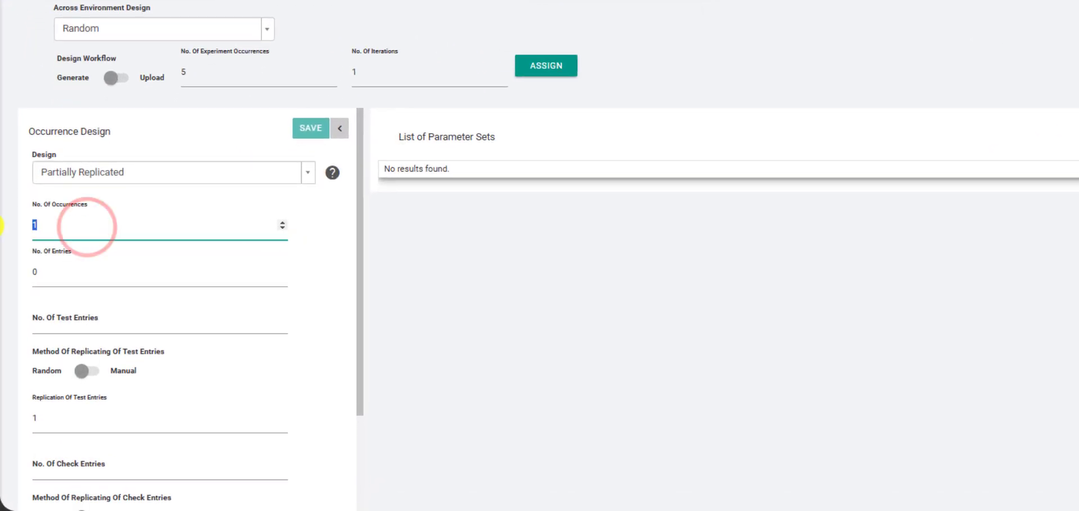
type("2")
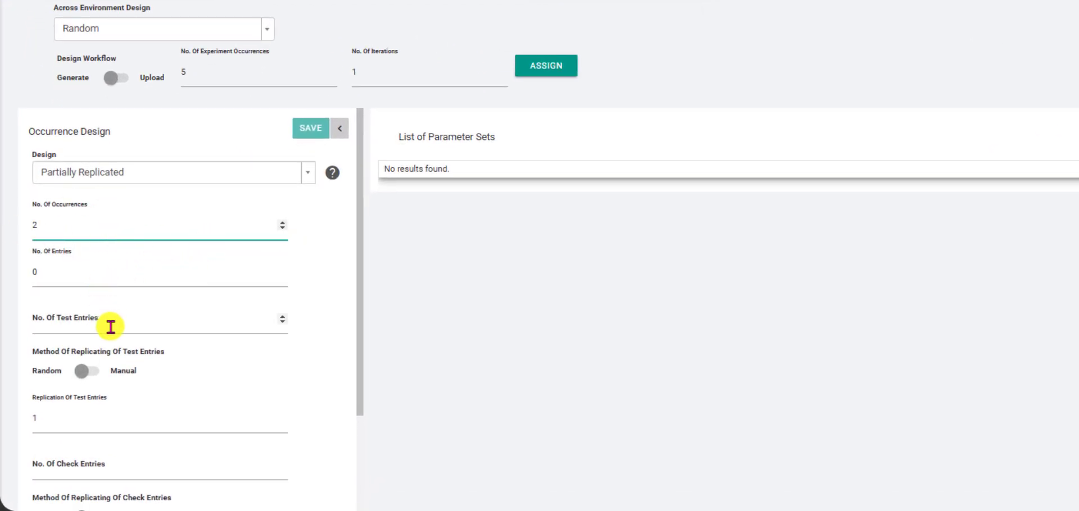
left_click(111, 327)
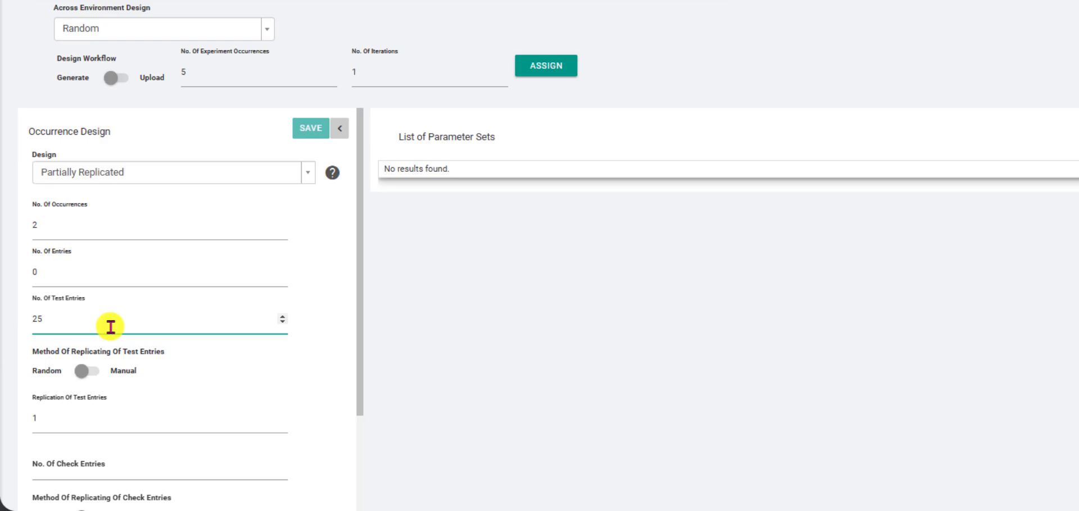
left_click(136, 425)
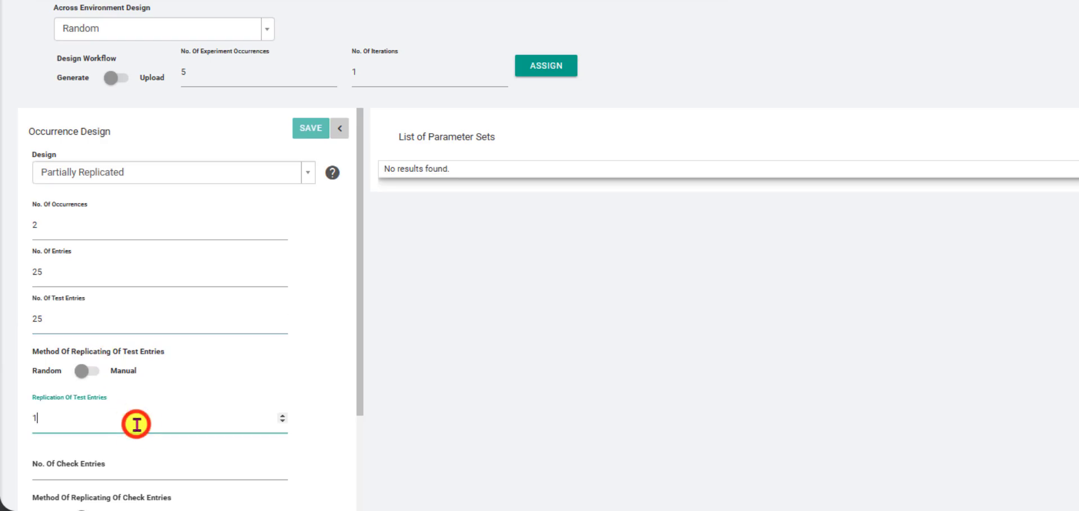
type("1.4")
Step: Enter 3 check entries and a maximum of 41 plots for the first parameter set, and save it
scroll(204, 390, "down", 3)
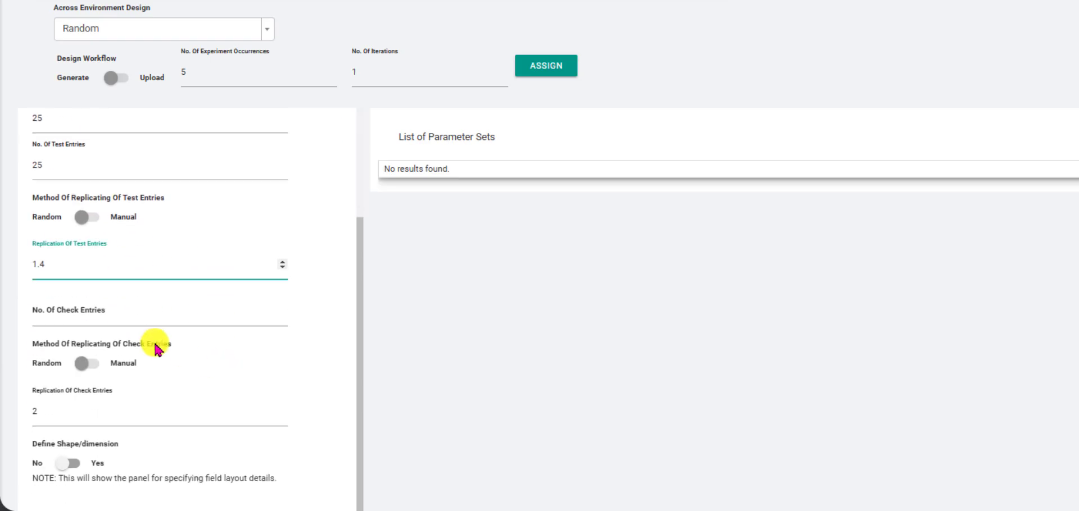
left_click(129, 317)
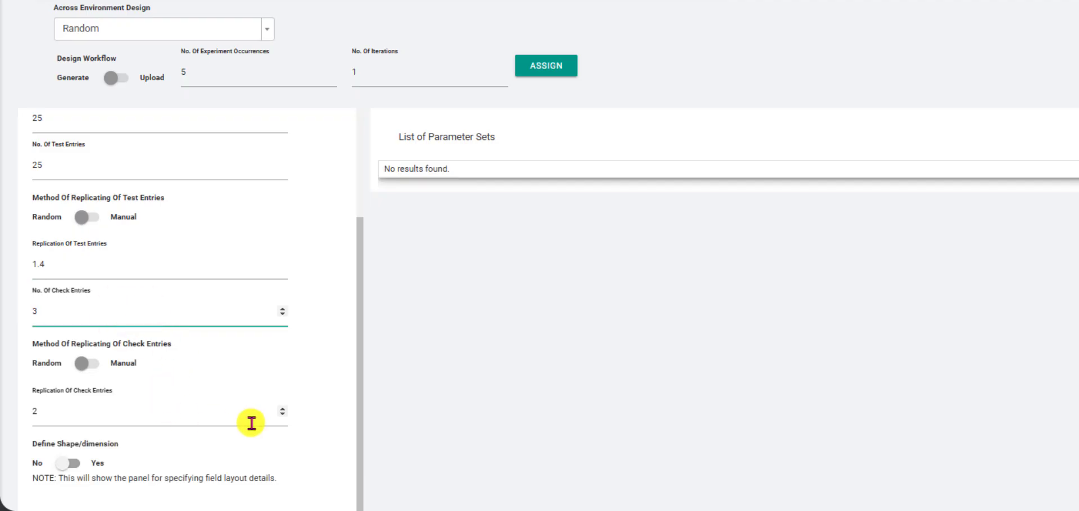
left_click(313, 403)
scroll(326, 393, "down", 1)
scroll(335, 388, "down", 2)
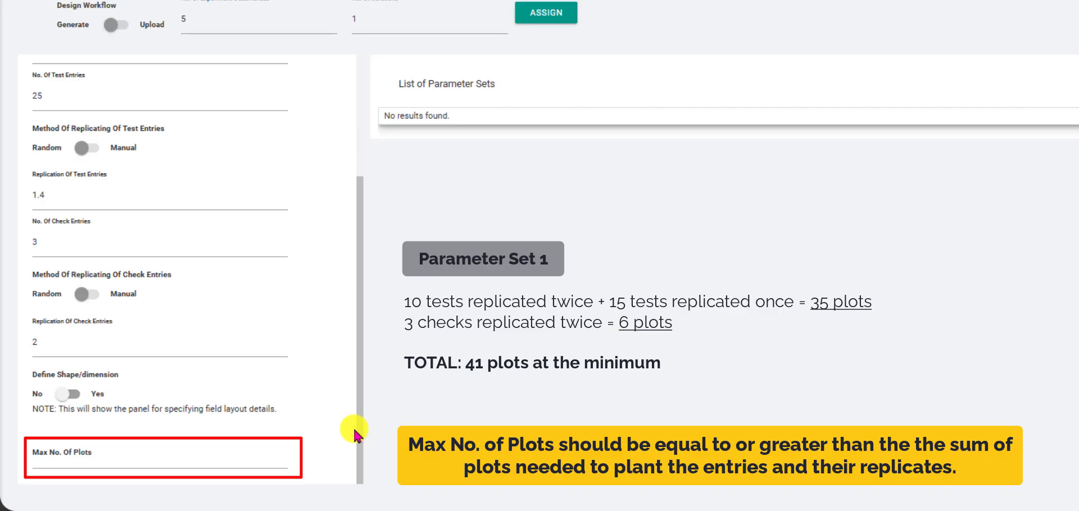
left_click(230, 460)
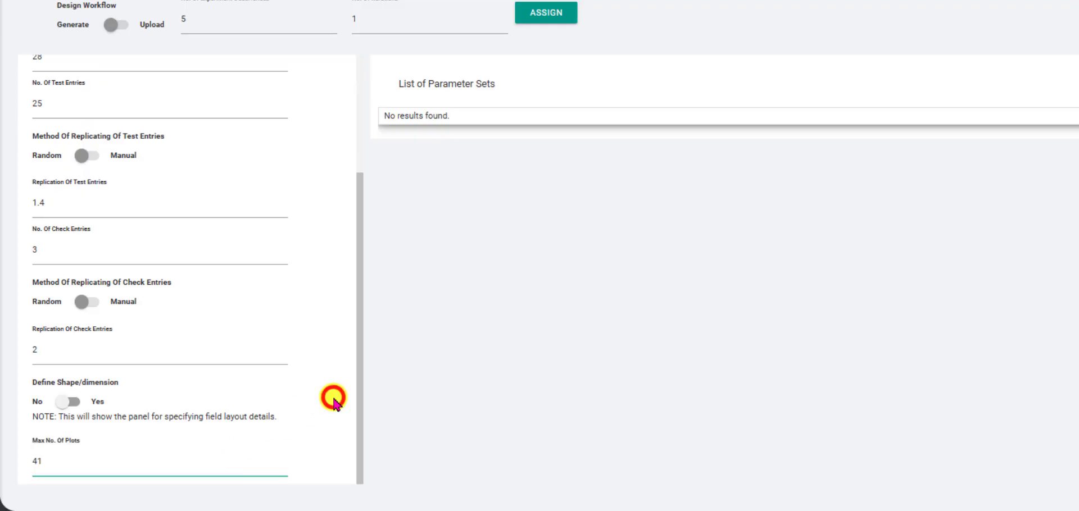
scroll(343, 365, "up", 5)
scroll(306, 96, "up", 1)
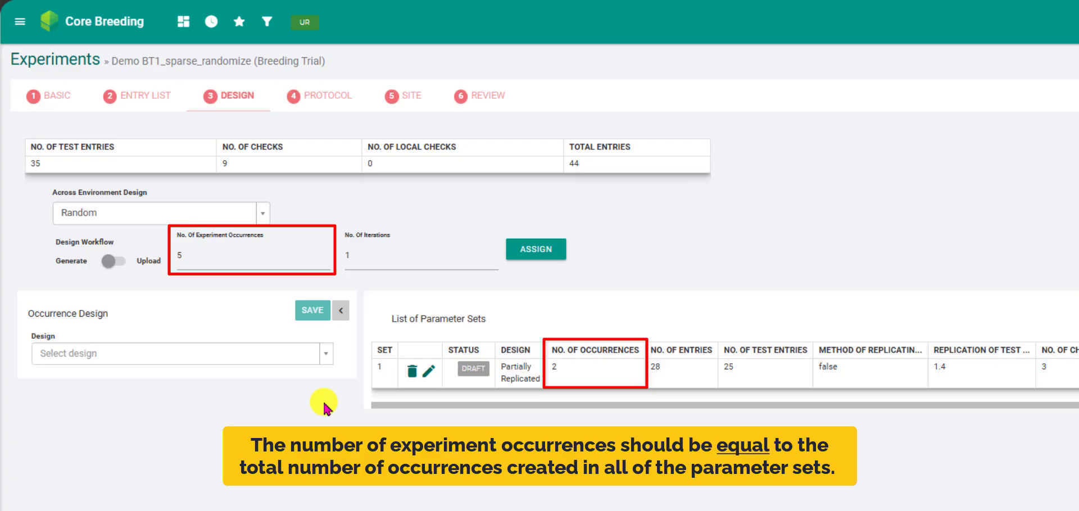
Step: Choose the Partially Replicated design for a second parameter set and set its number of occurrences to 3
left_click(328, 353)
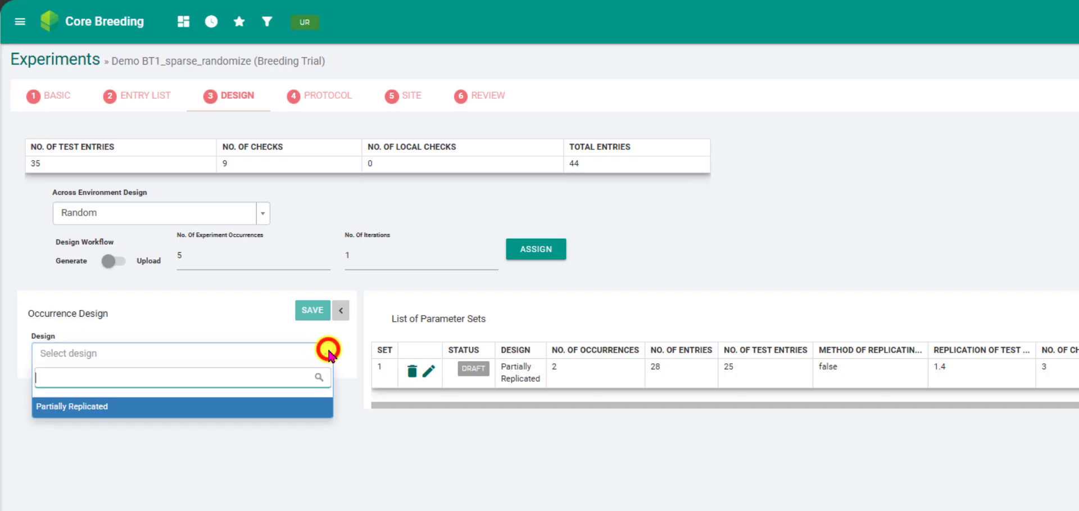
left_click(221, 407)
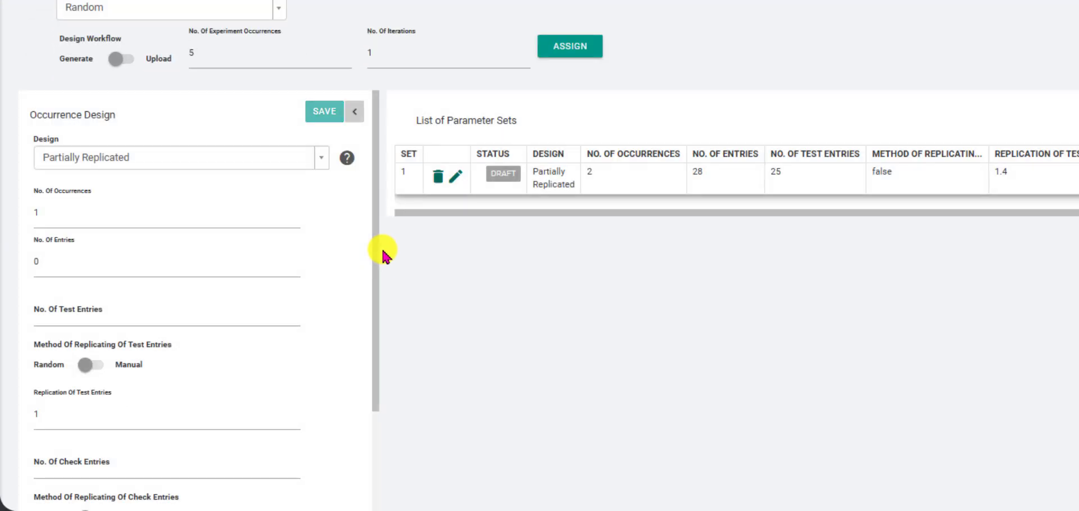
left_click(111, 212)
key("BackSpace")
type("3")
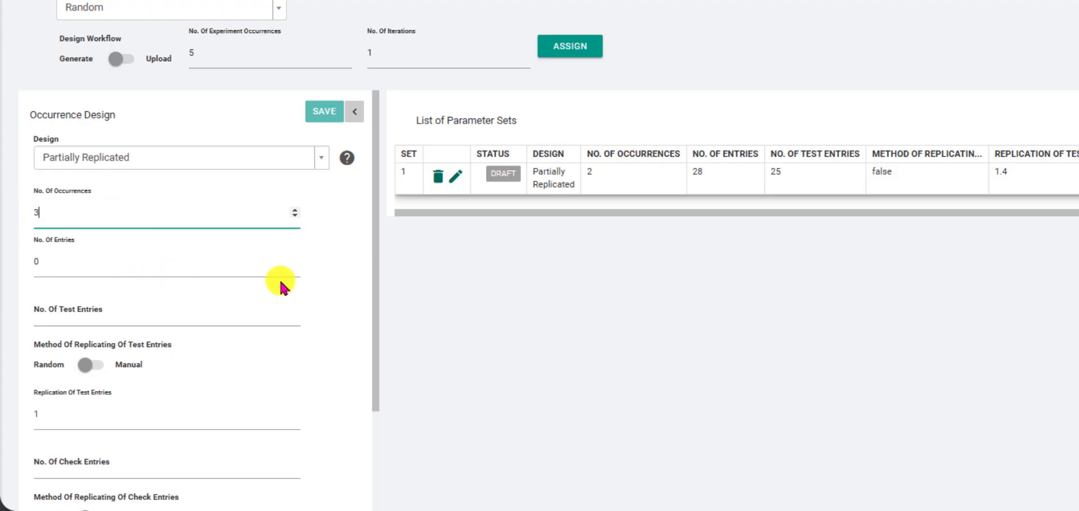
left_click(332, 280)
Step: Set the second parameter set to 35 test entries with a test entry replication of 2.2
left_click(96, 322)
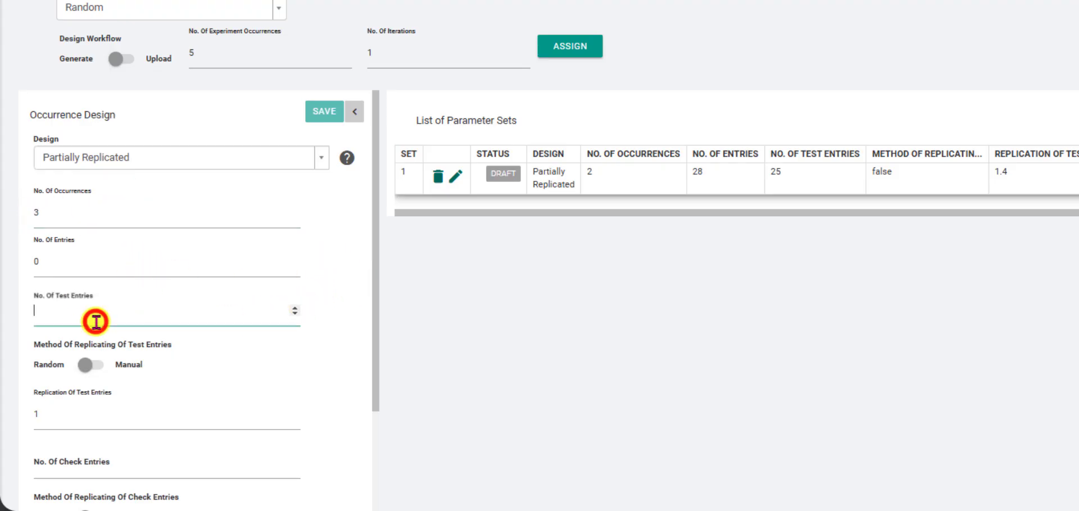
type("35")
left_click(153, 407)
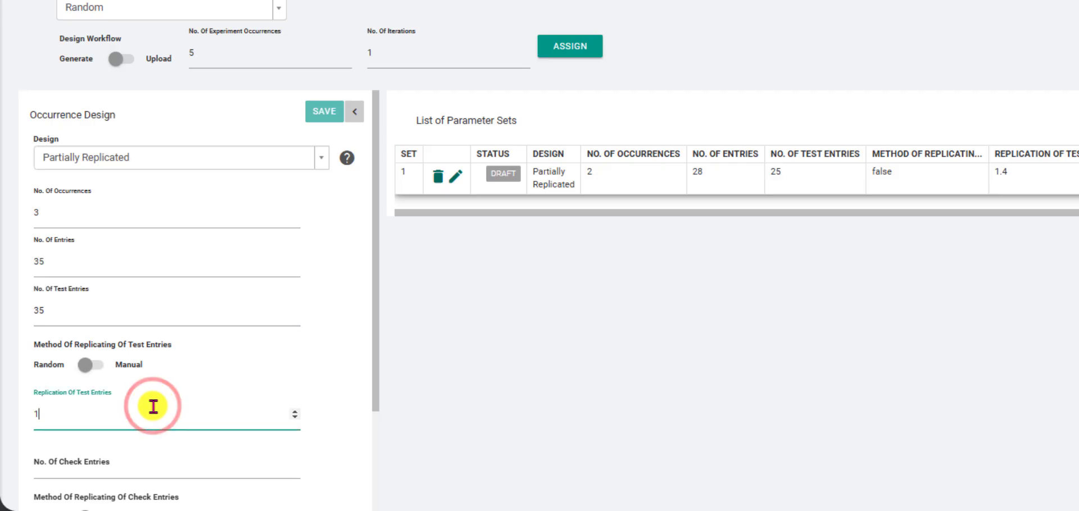
left_click_drag(113, 413, 44, 416)
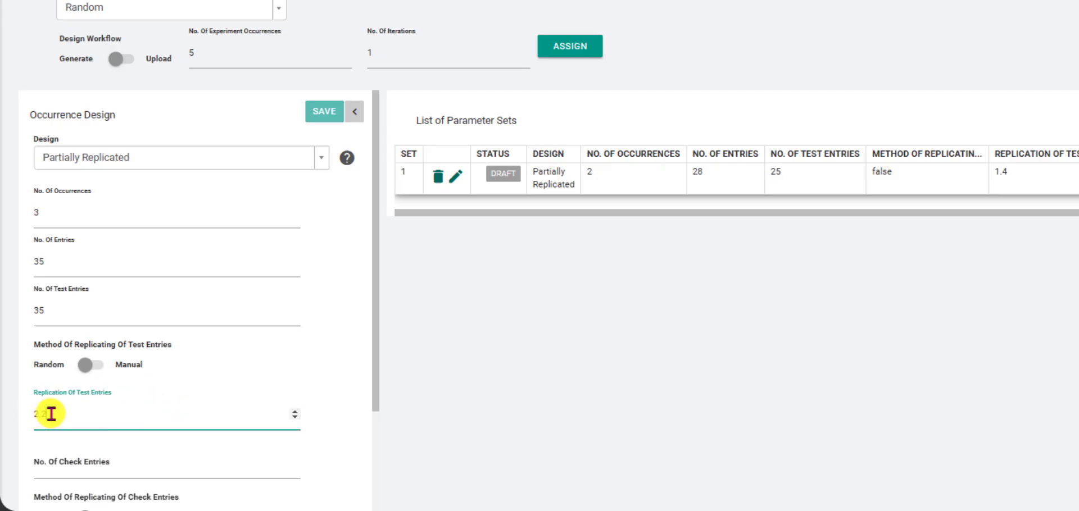
type("2.2")
left_click(331, 353)
Step: Enter 3 check entries for the second parameter set
scroll(303, 348, "down", 3)
left_click(220, 300)
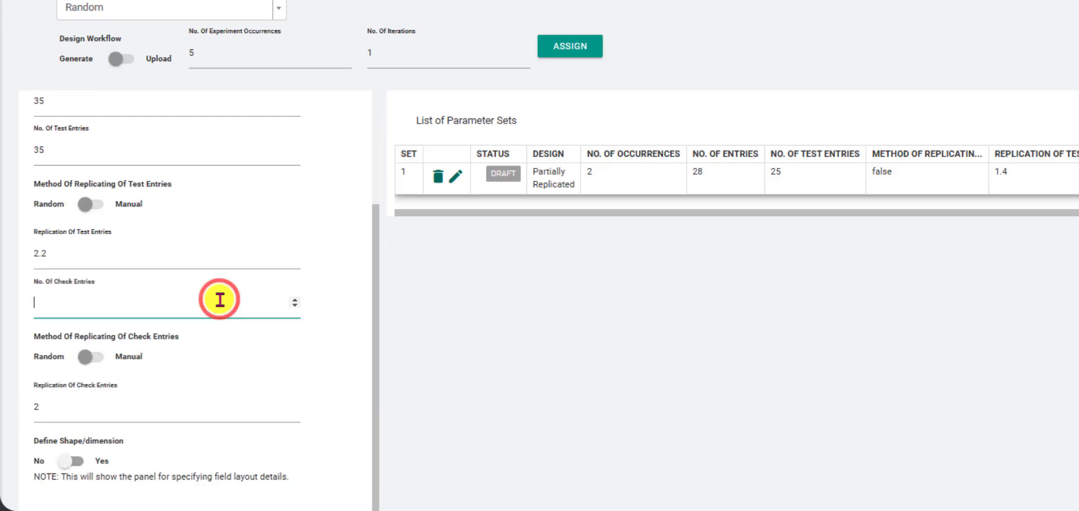
type("3")
left_click(337, 395)
scroll(339, 400, "down", 1)
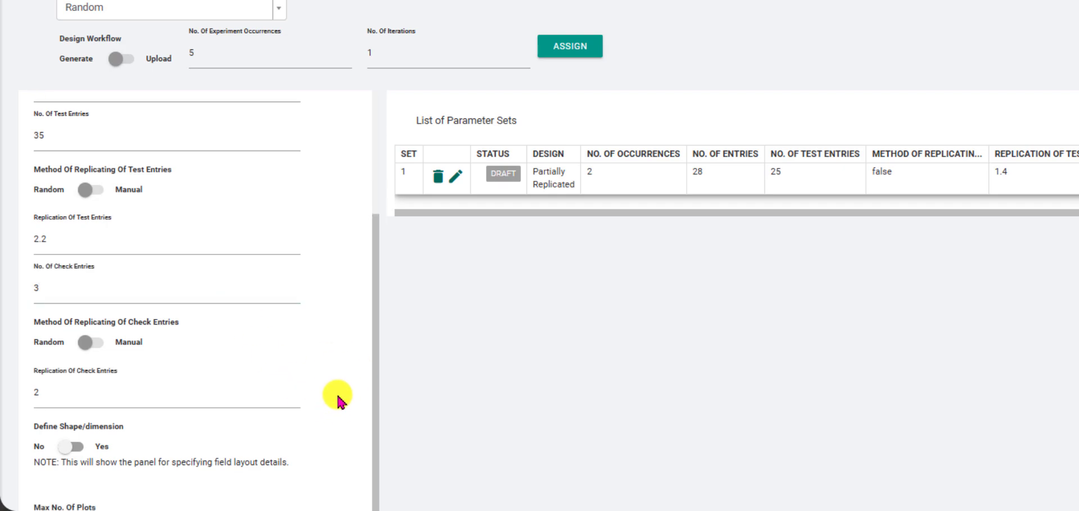
scroll(360, 398, "down", 1)
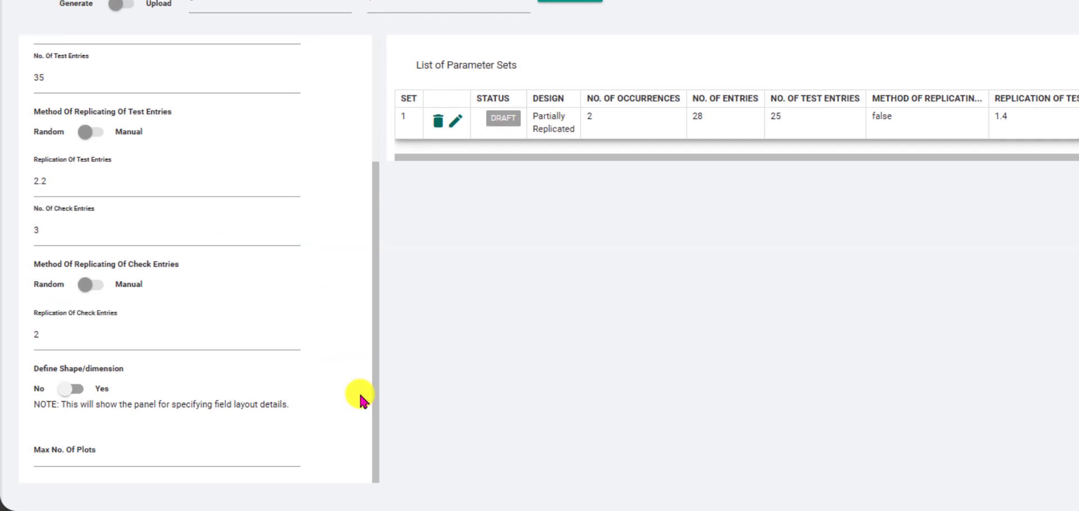
Step: Enable Define Shape/dimension for the second parameter set and set its maximum number of plots to 87
left_click(80, 395)
scroll(326, 317, "down", 2)
left_click(204, 342)
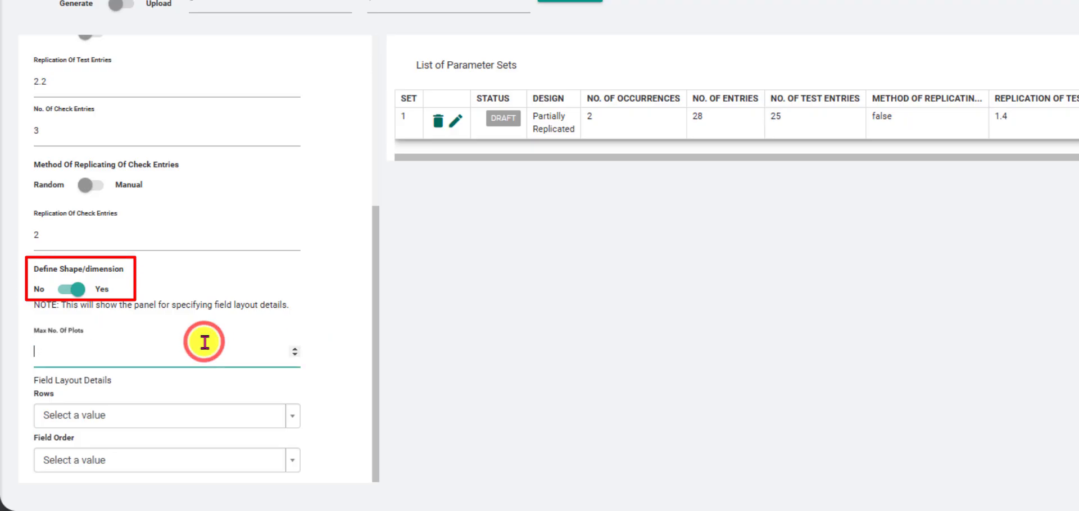
type("87")
left_click(319, 328)
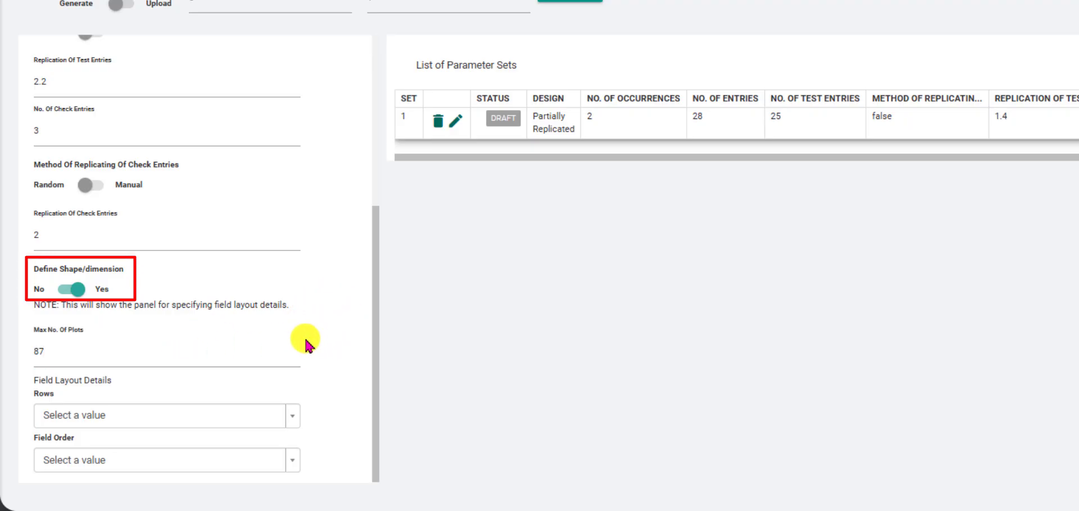
Step: Set the field layout of the second parameter set to 19 rows with Row Serpentine field order
left_click(205, 413)
left_click(72, 333)
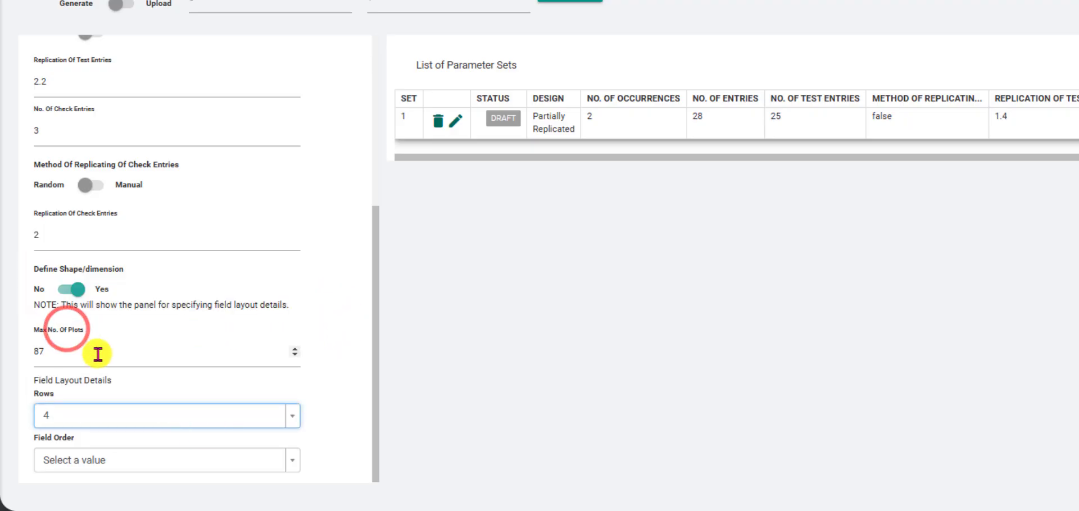
left_click(155, 415)
left_click(99, 354)
left_click(170, 465)
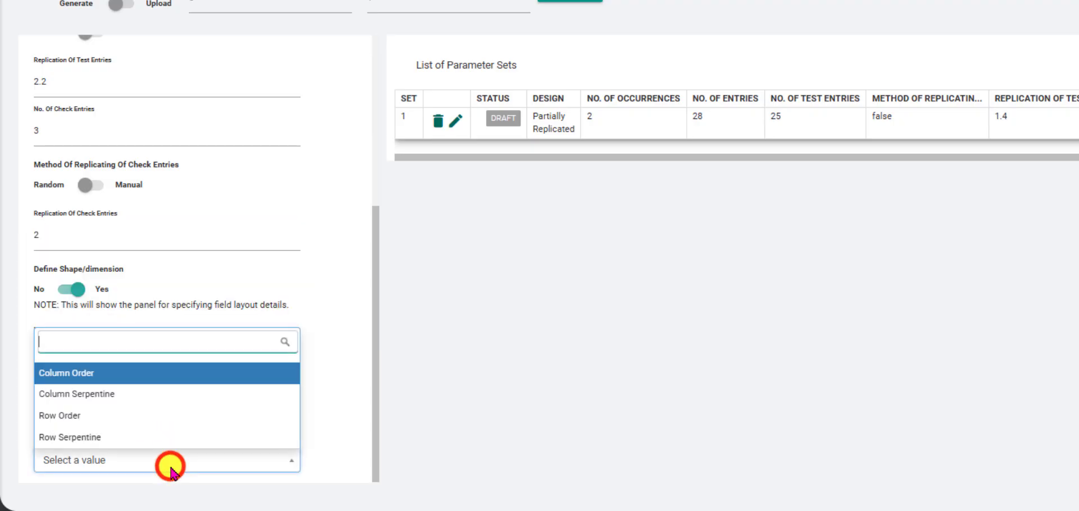
left_click(107, 437)
Step: Save the second parameter set and submit the experiment's parameter sets for randomization
scroll(345, 392, "up", 2)
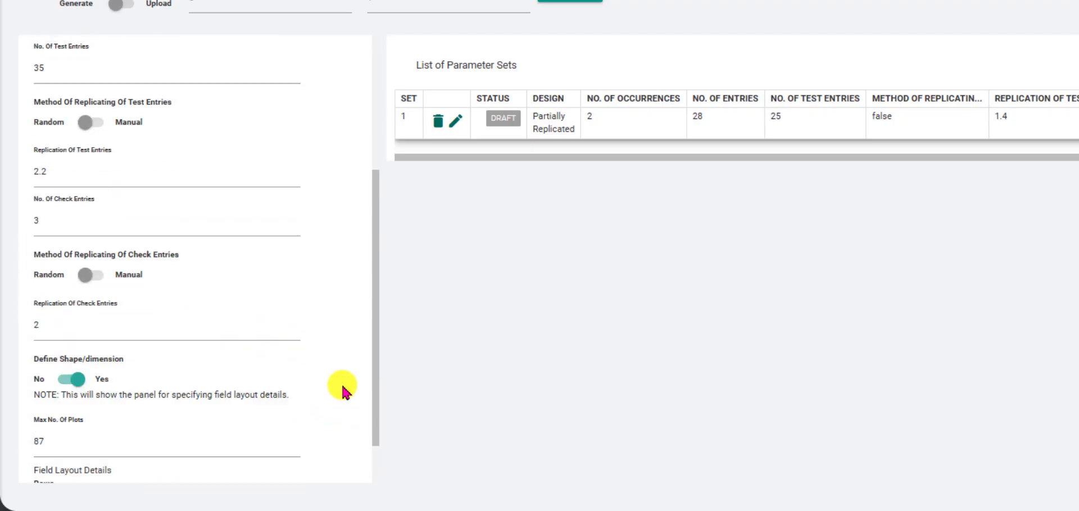
scroll(343, 387, "up", 4)
left_click(322, 111)
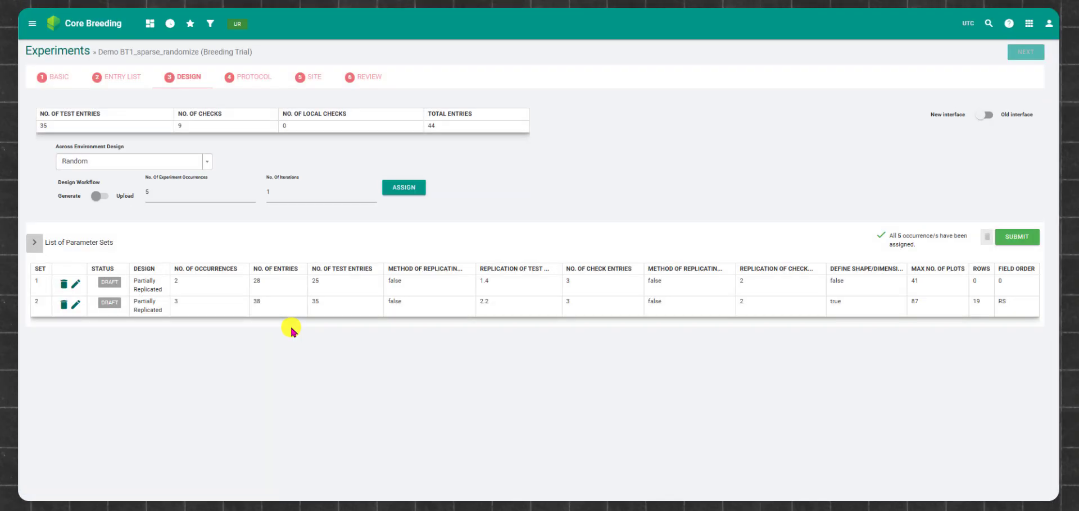
left_click(1023, 240)
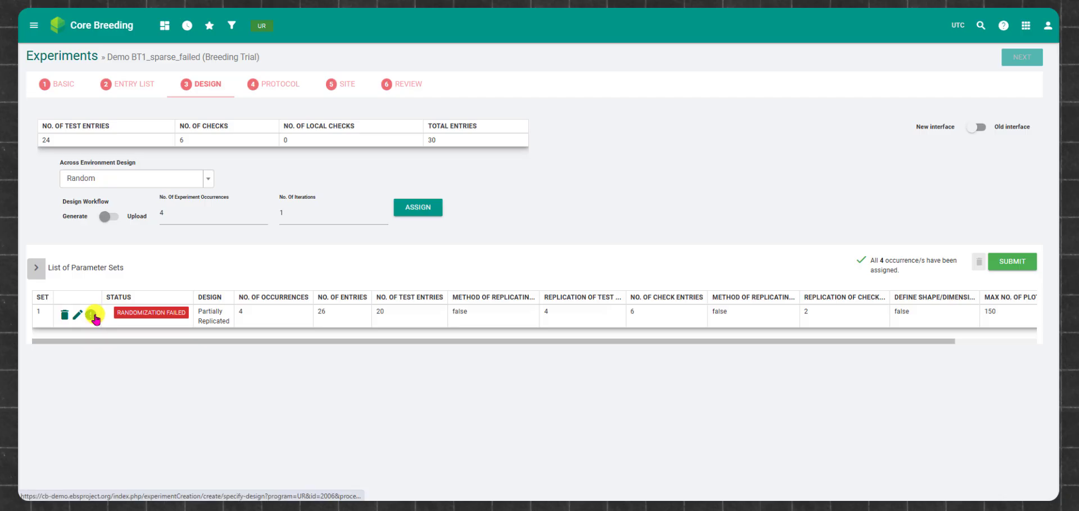
Step: Check the error information of the parameter set whose randomization failed in the Demo BT1_sparse_failed experiment
mouse_move(94, 316)
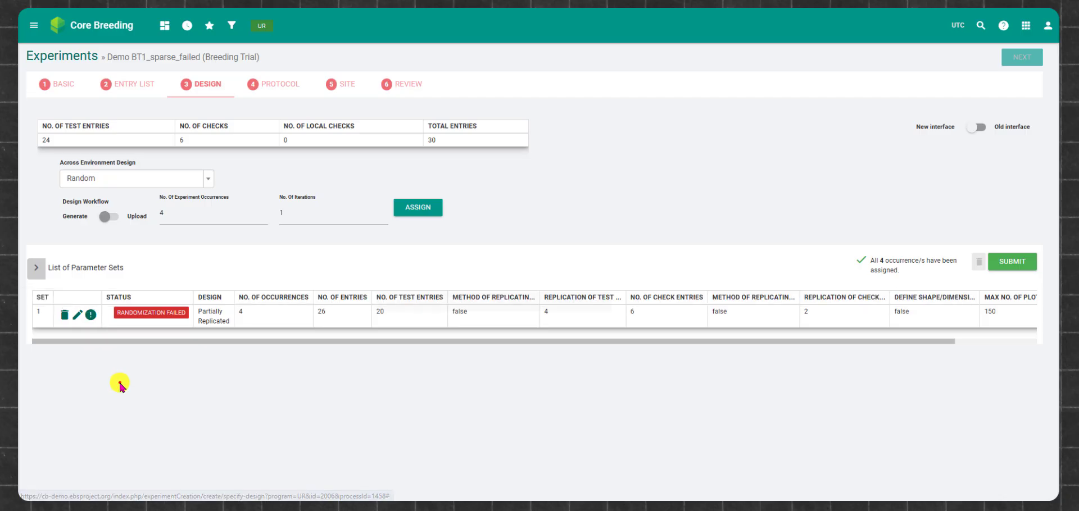